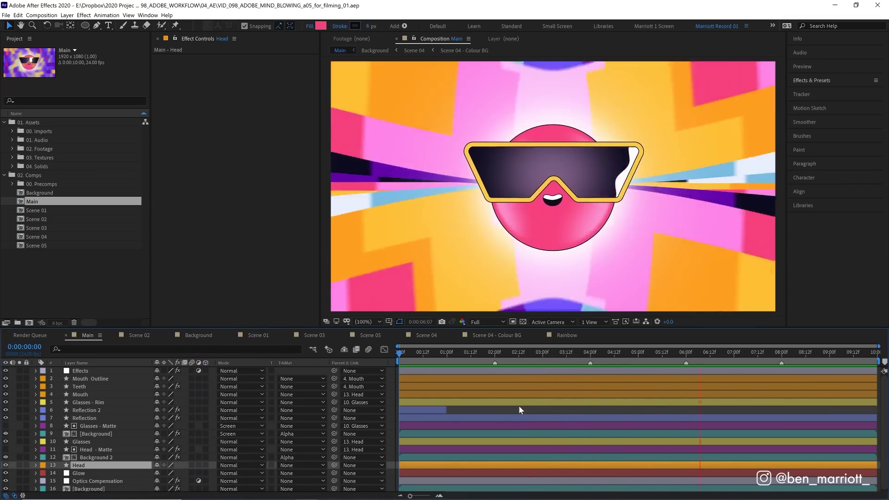
Step: Preview the Main comp from near the start and again from about two seconds
click(420, 359)
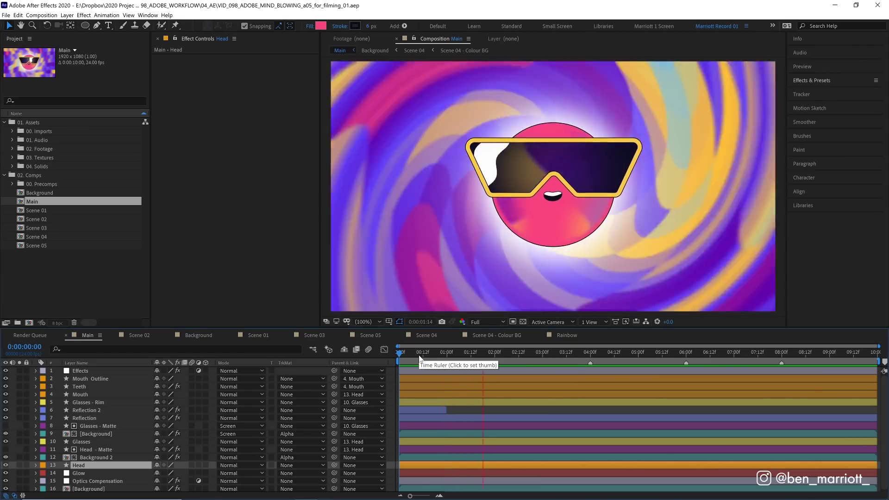
key(space)
click(498, 352)
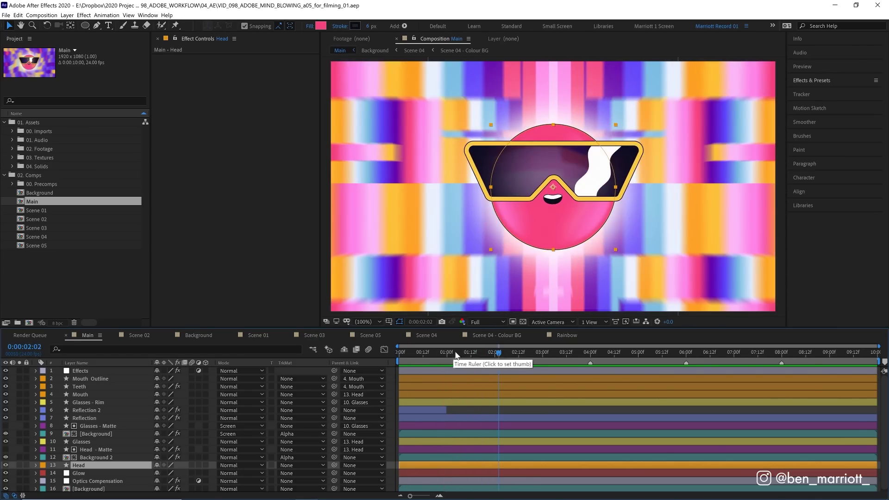
key(space)
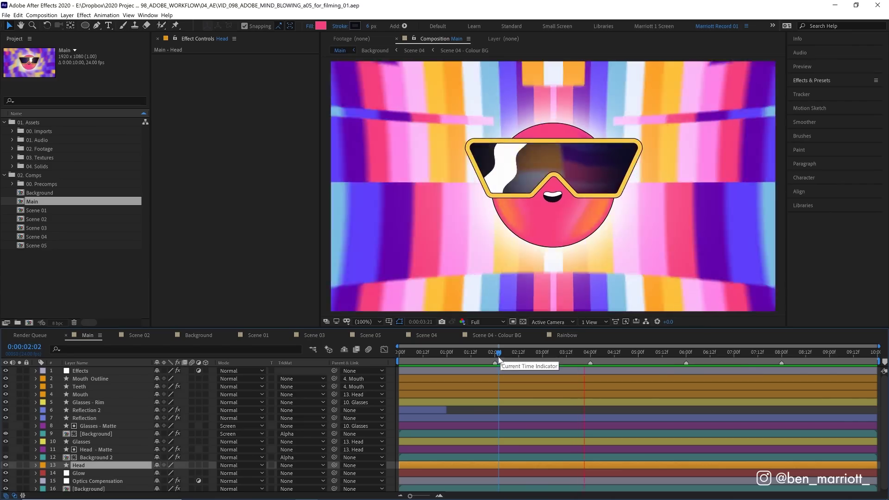
click(521, 355)
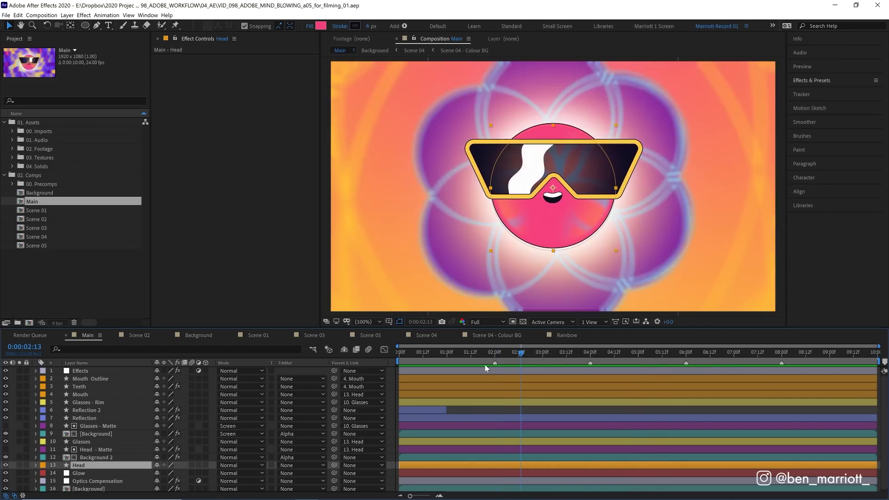
Step: Open the Background precomp, scrub and play through its scenes, then select Scene 01
click(486, 488)
double_click(485, 485)
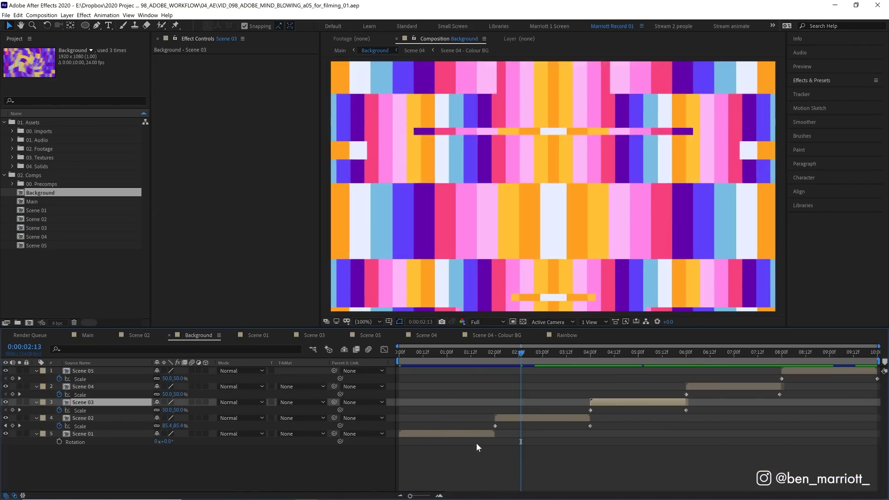
drag(479, 355, 815, 362)
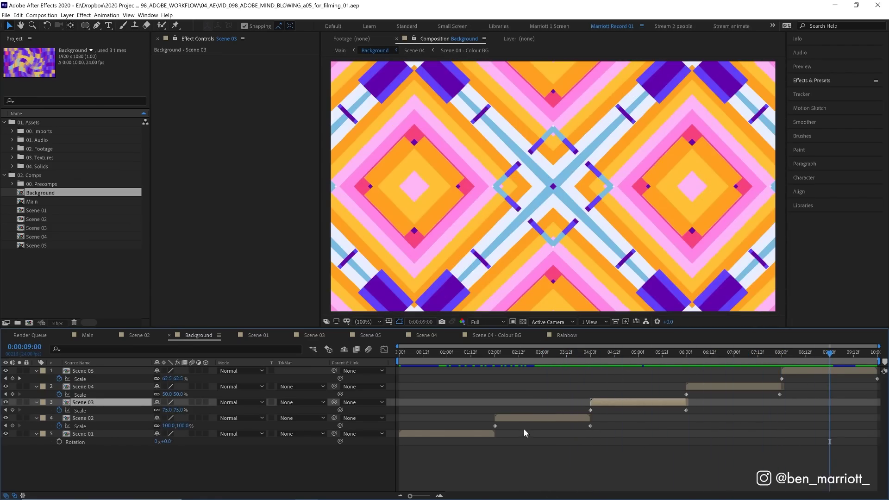
click(490, 366)
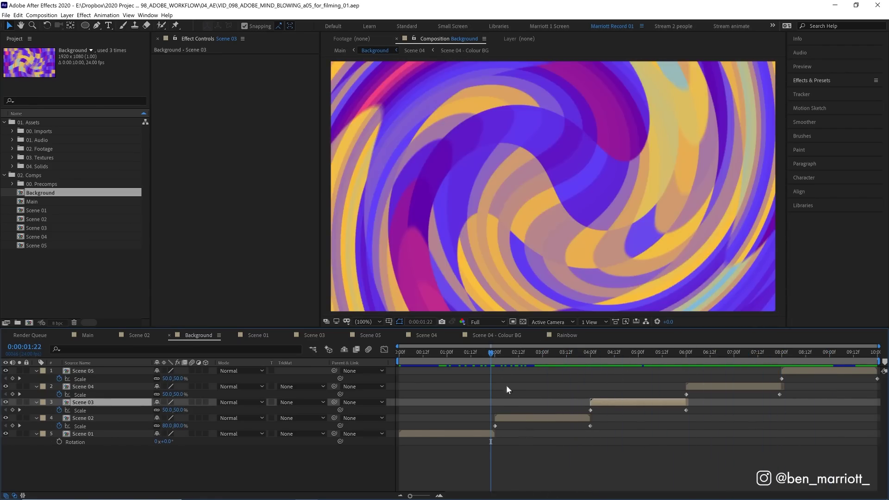
drag(498, 356, 610, 359)
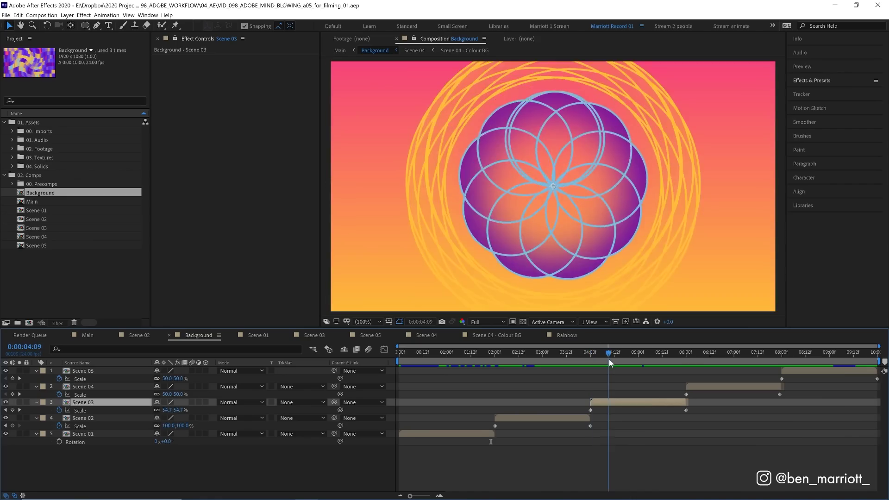
key(space)
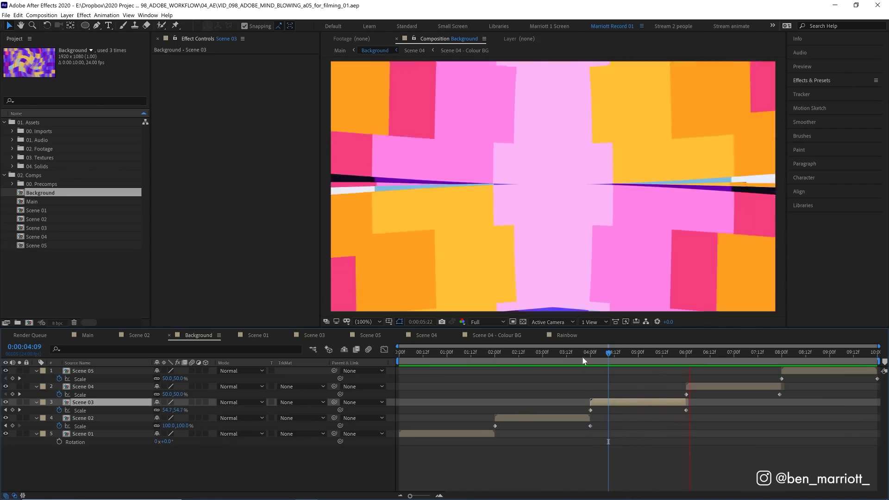
key(Home)
key(ctrl+Down)
key(ctrl+Down)
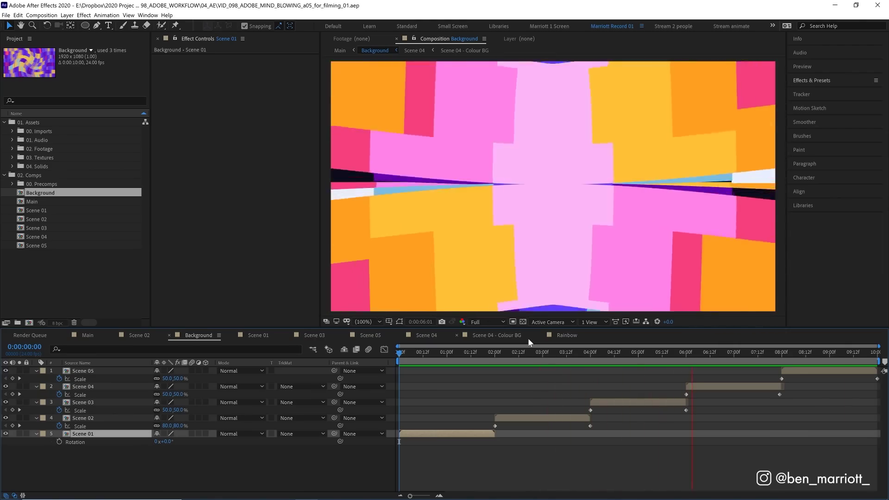
Step: Open the Scene 01 precomp and return to its first frame
key(space)
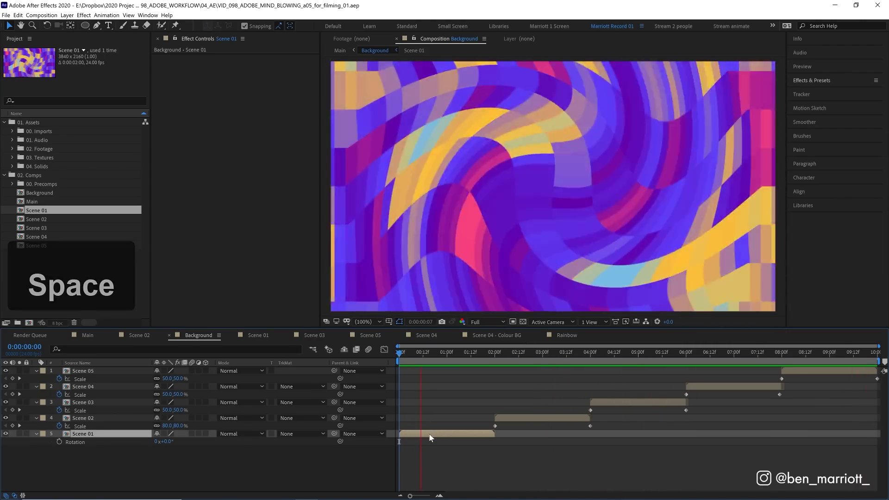
key(KP_Enter)
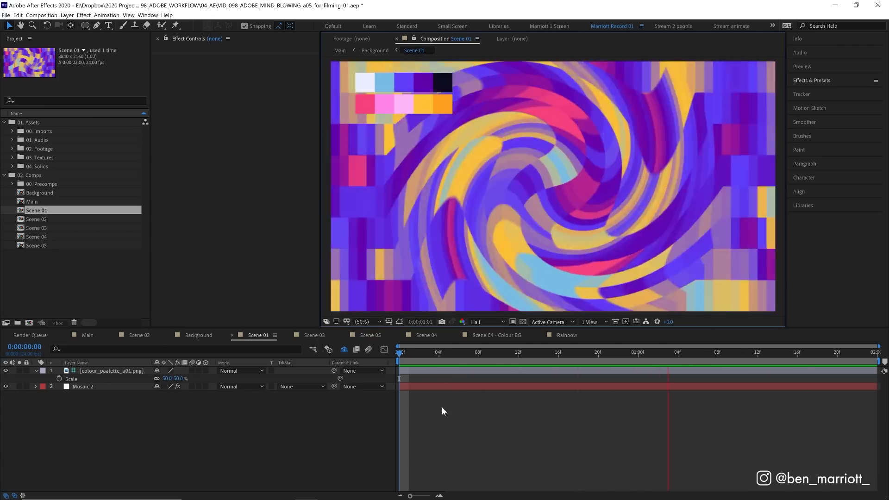
click(471, 77)
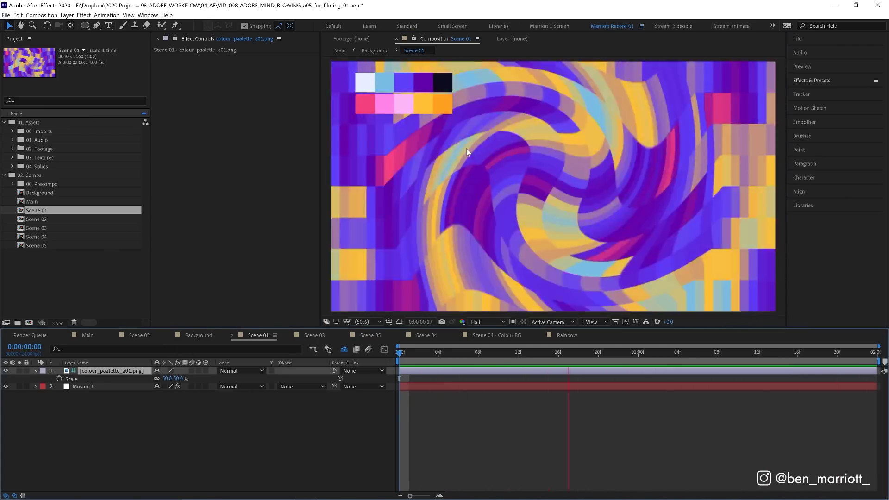
key(space)
key(Home)
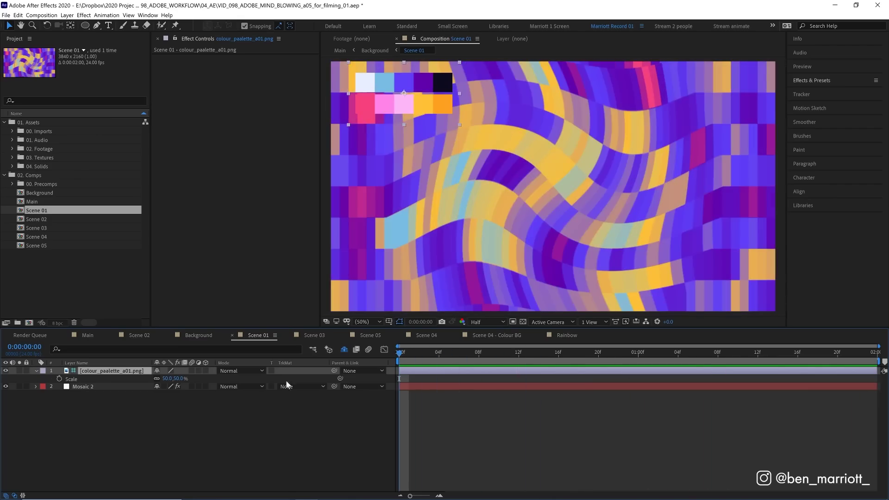
Step: Delete the Mosaic 2 layer and create a new solid named 'Mosaic'
click(344, 350)
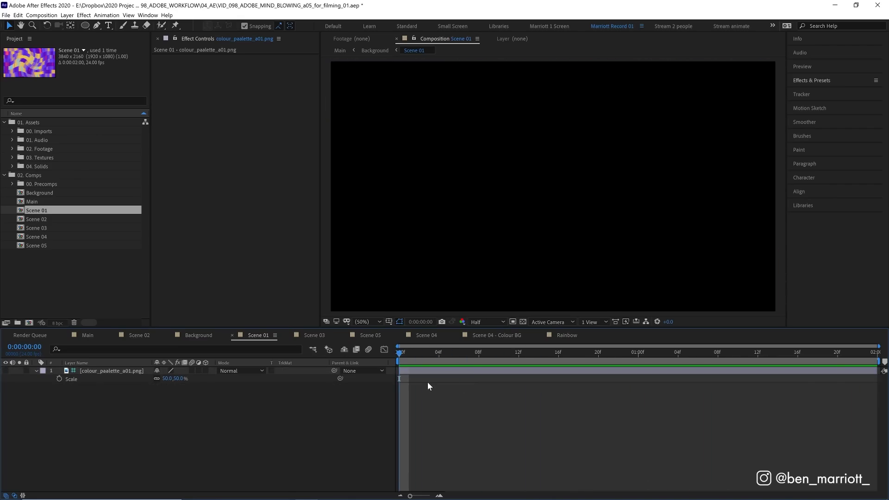
key(ctrl+y)
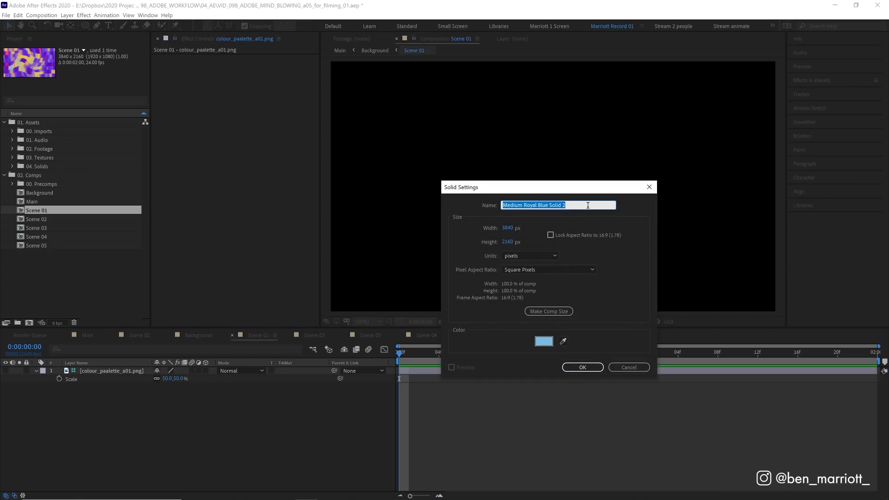
text(Mosaic)
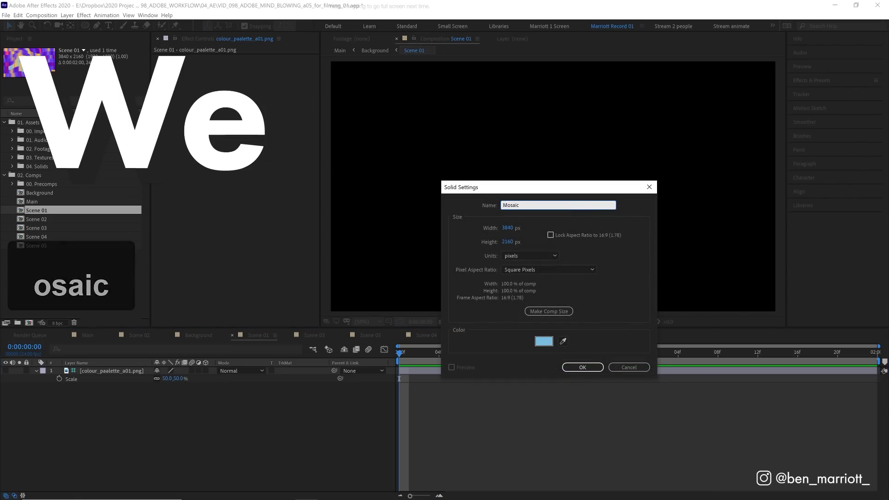
key(Return)
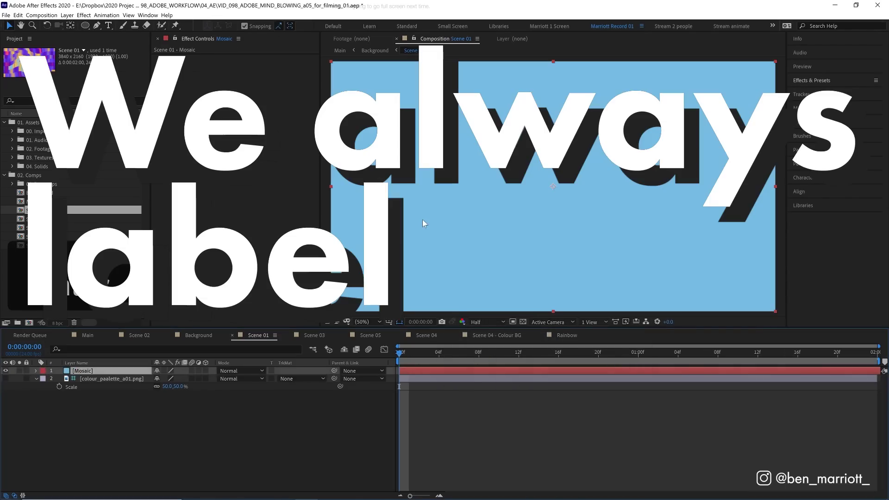
Step: Apply Fractal Noise to the Mosaic solid and set its Contrast to 150
click(805, 82)
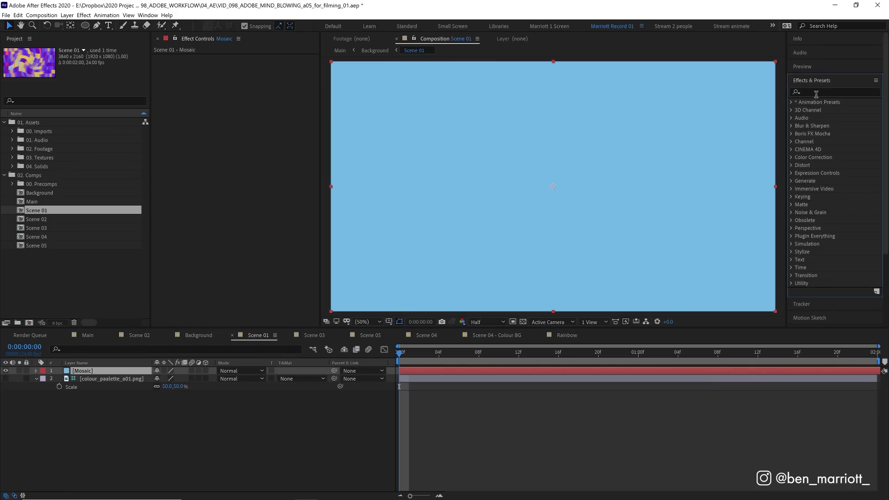
text(frac)
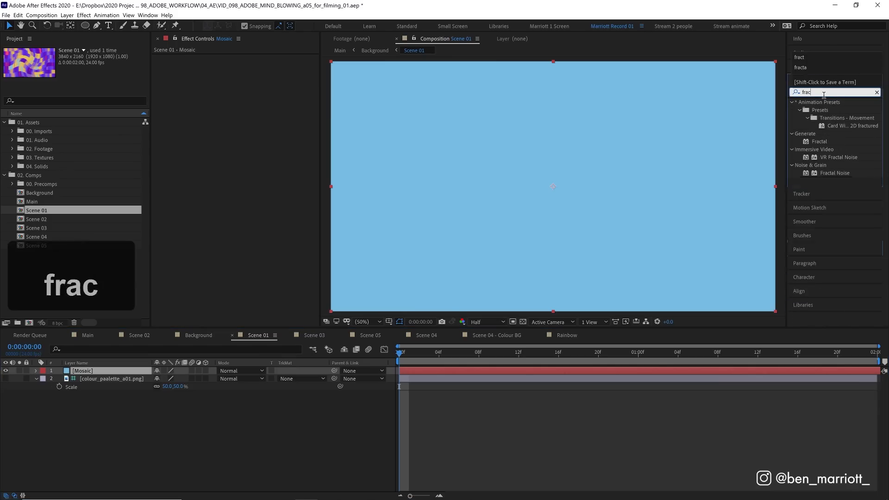
double_click(835, 173)
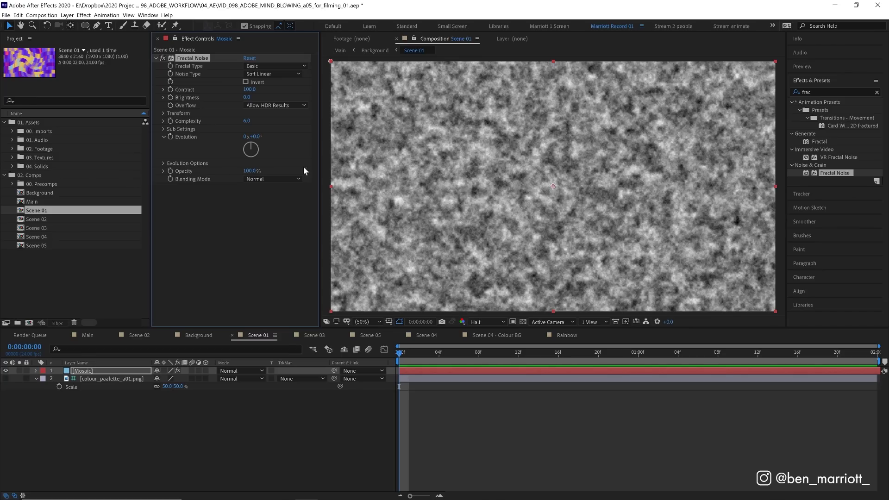
click(252, 88)
text(1)
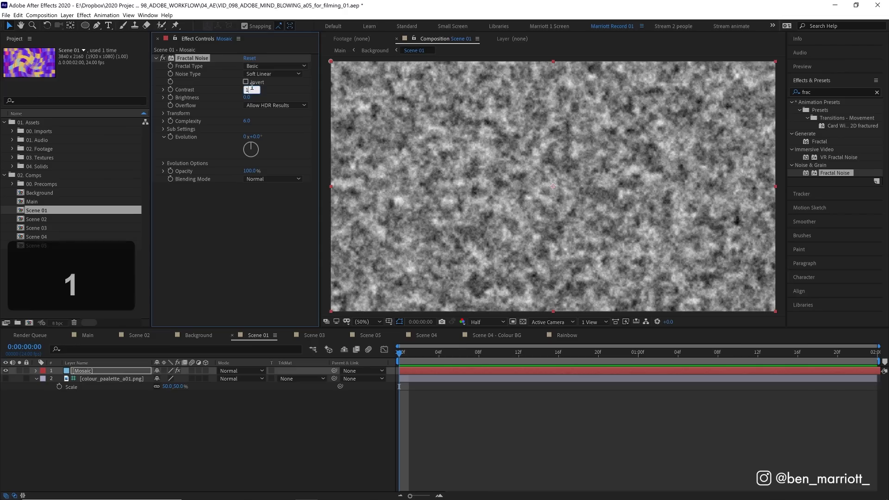
text(50)
key(Return)
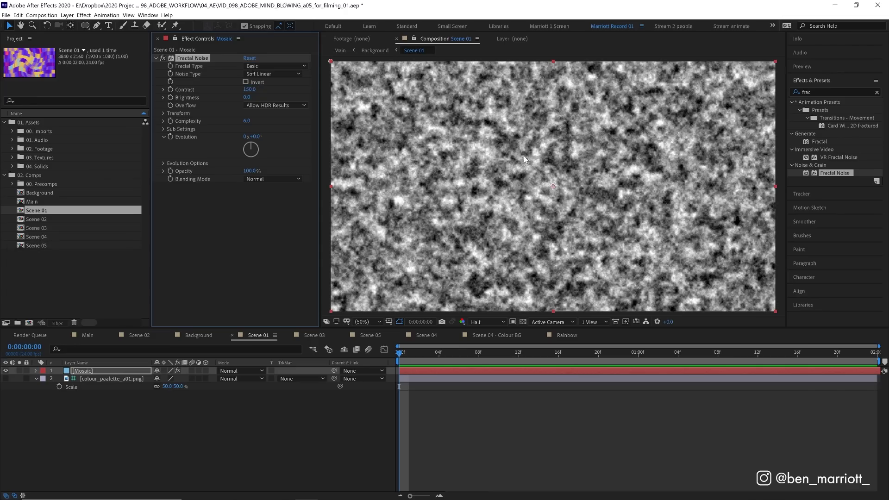
Step: Set the noise Scale to 300 and scrub Evolution to about -82°
click(164, 114)
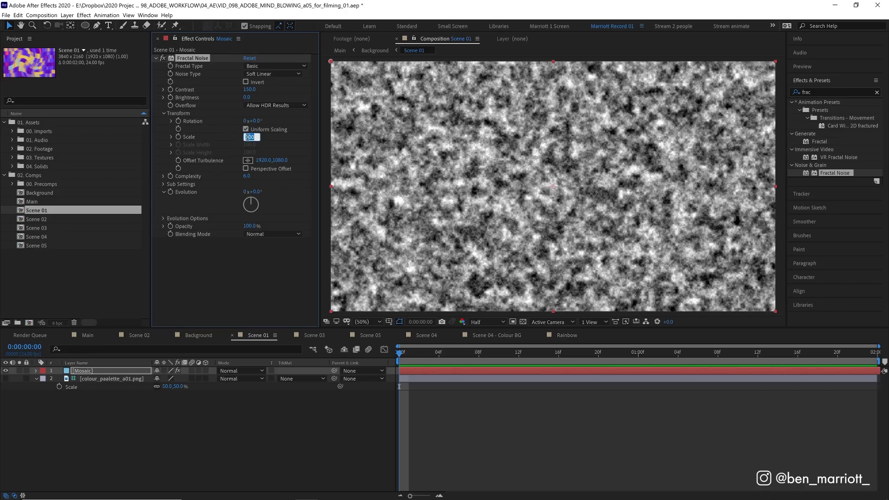
text(300)
key(Return)
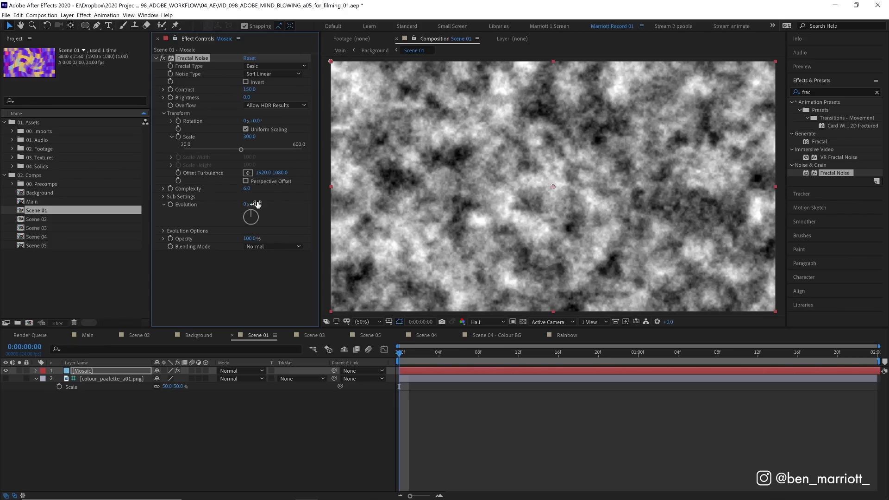
drag(255, 205, 304, 202)
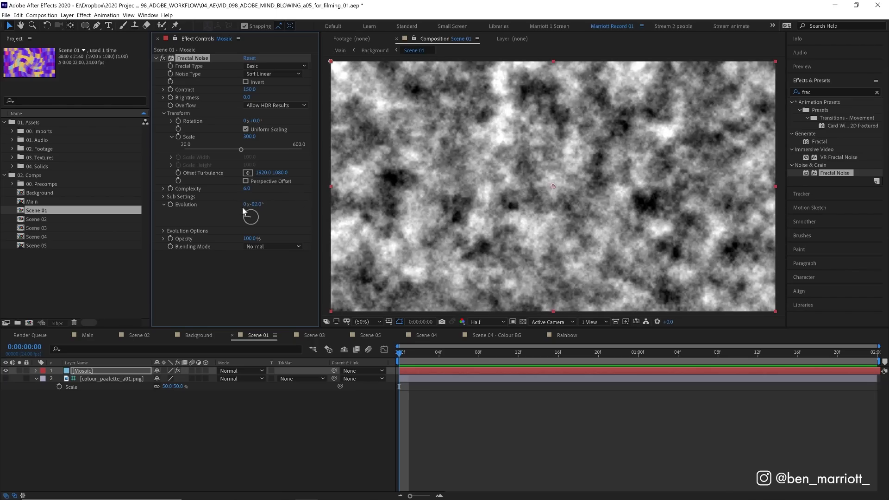
Step: Add a time*400 expression to Evolution and preview the evolving noise
key(alt)
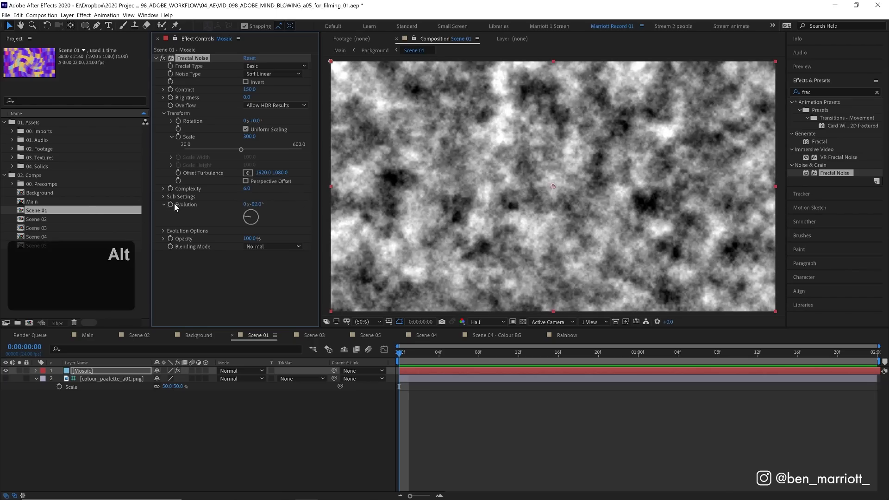
alt+click(172, 204)
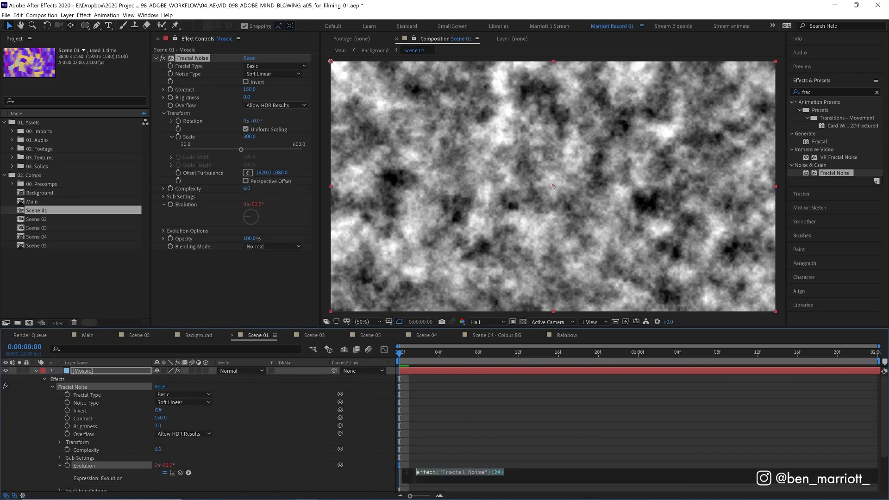
text(time*400)
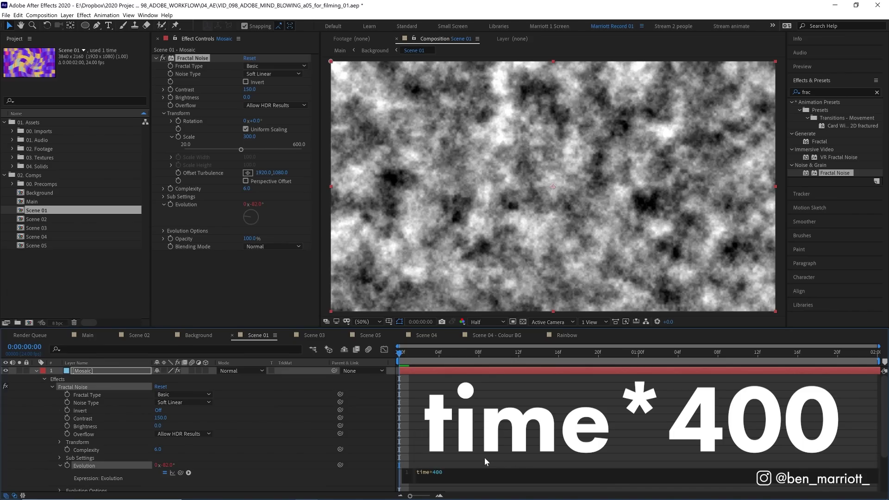
click(432, 371)
key(space)
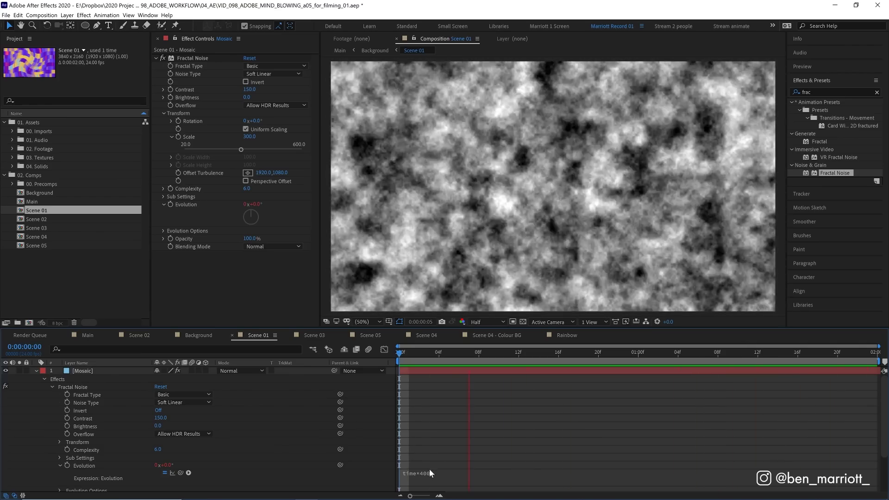
Step: Test the expression as time*800, revert to time*400, and lower Complexity to 3
click(429, 473)
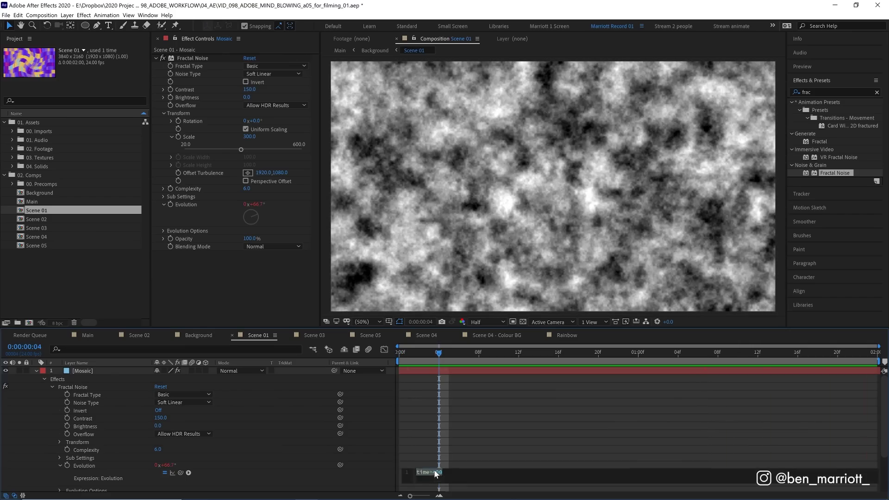
text(8)
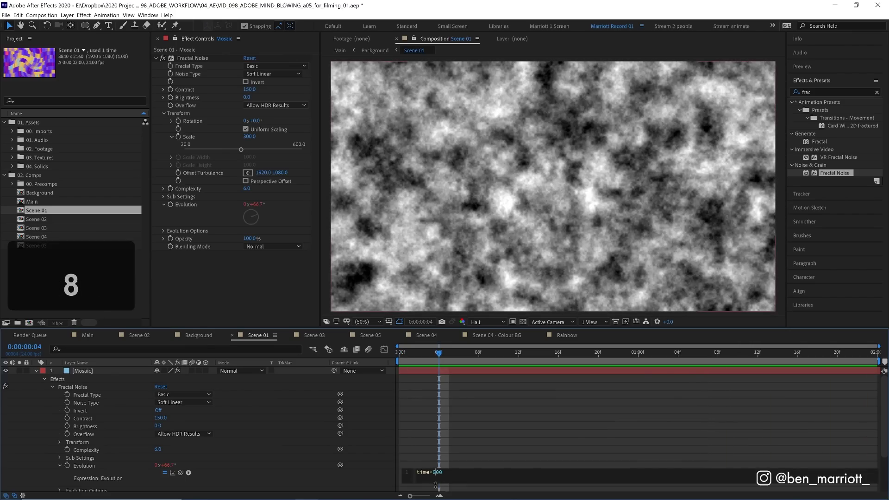
click(478, 448)
key(space)
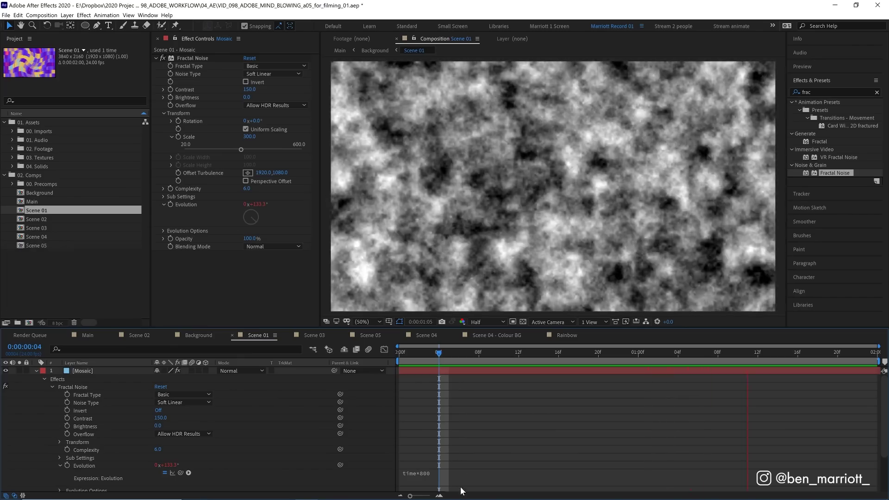
key(space)
click(428, 472)
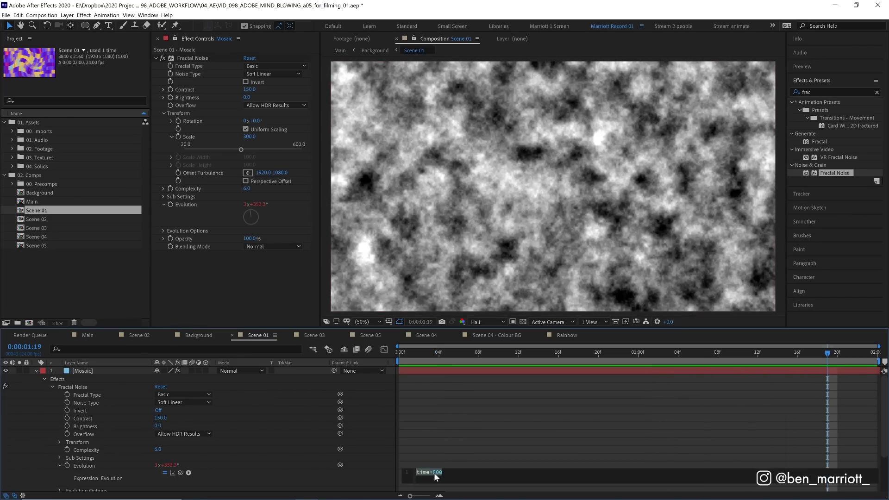
key(BackSpace)
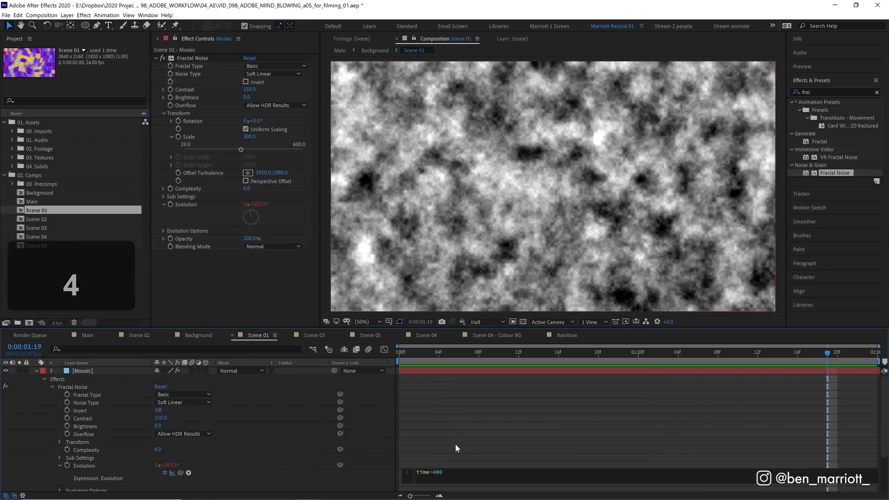
click(457, 447)
key(space)
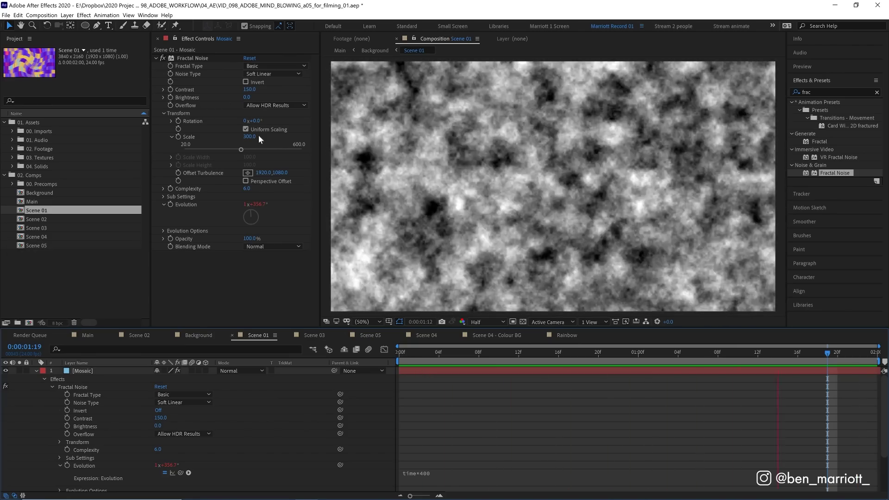
click(249, 189)
key(Return)
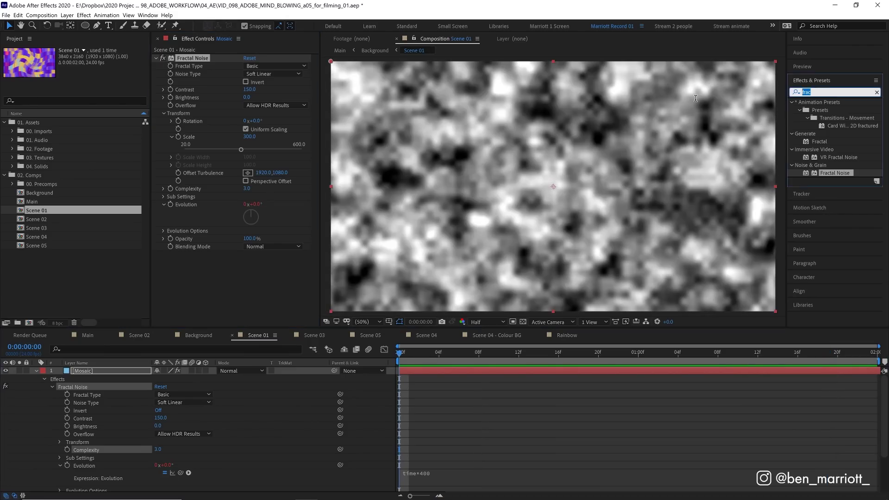
Step: Apply the Mosaic effect to the noise layer and preview the pixelated result
text(mosa)
double_click(820, 142)
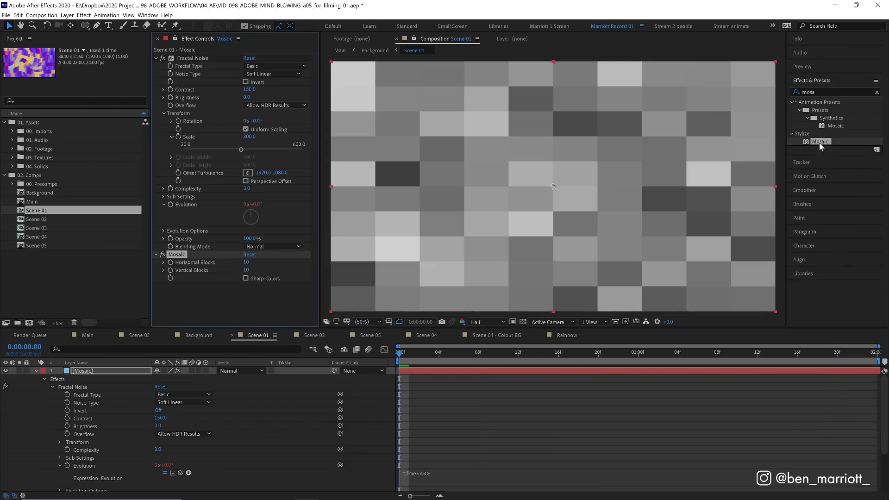
click(156, 58)
click(178, 66)
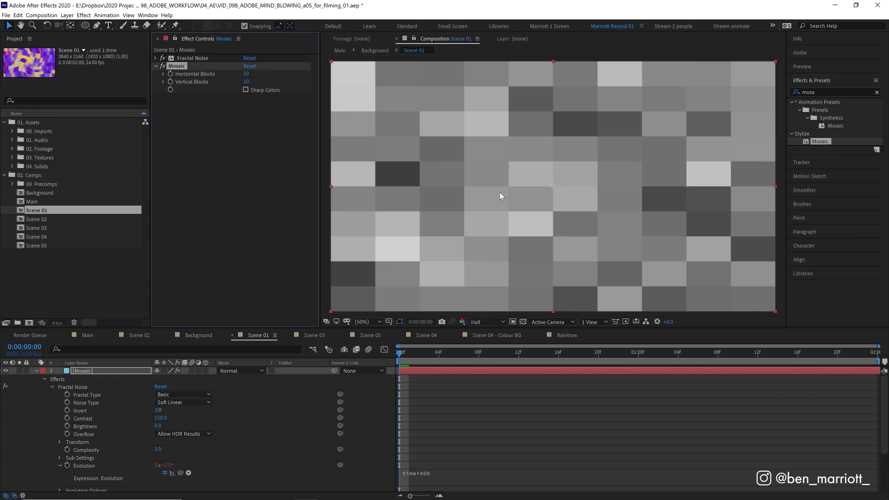
key(space)
key(space)
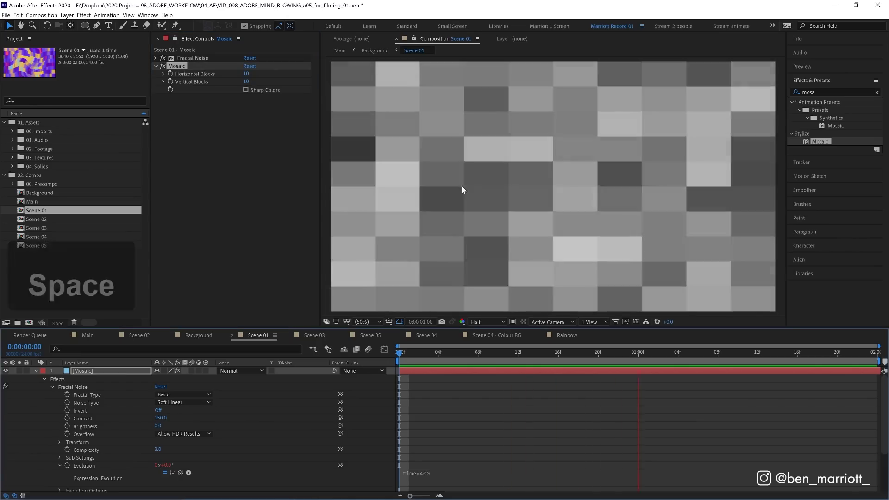
key(space)
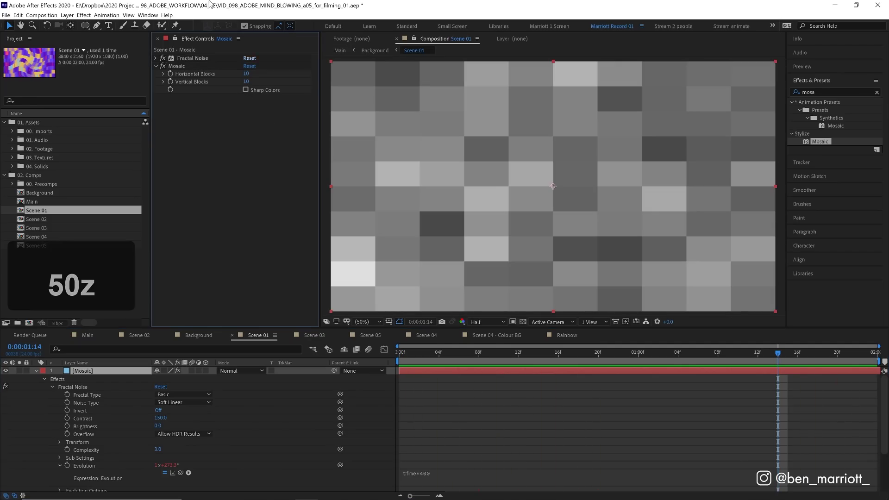
Step: Set Mosaic to 50 horizontal and 8 vertical blocks and preview
drag(249, 74, 273, 79)
key(Return)
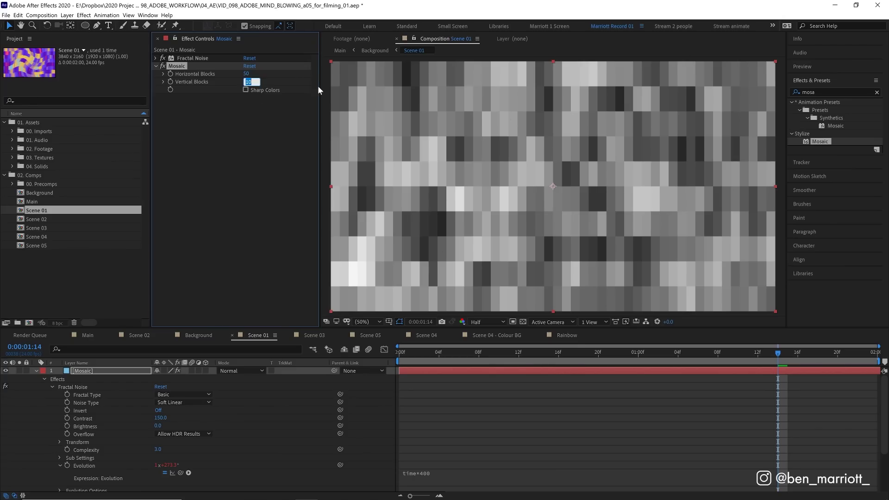
text(8)
key(Return)
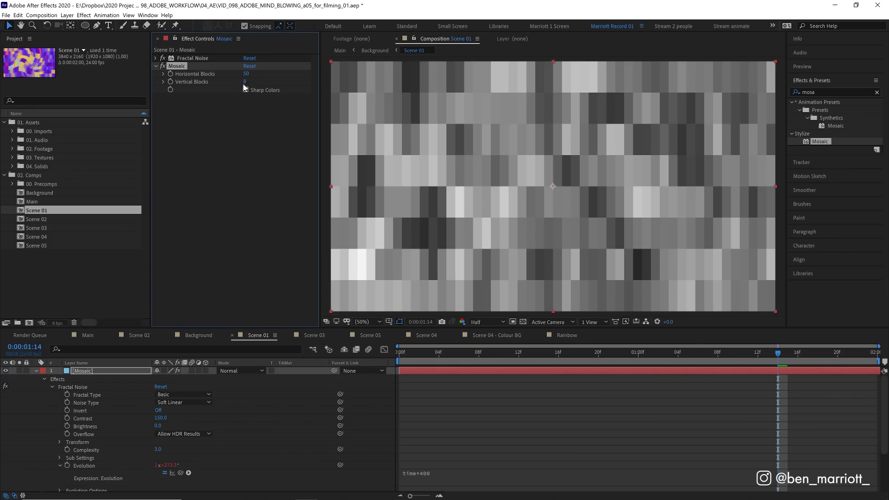
key(space)
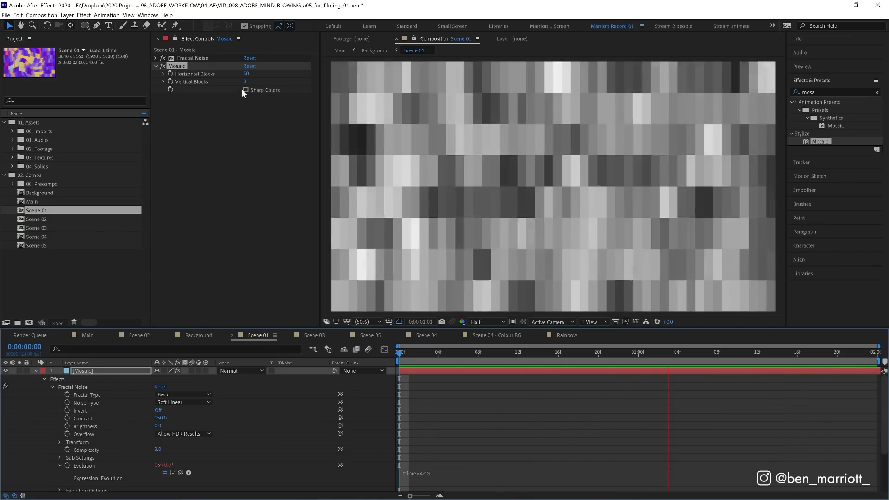
Step: Enable Mosaic's Sharp Colors and apply CC Toner to tint the tiles sepia
click(245, 89)
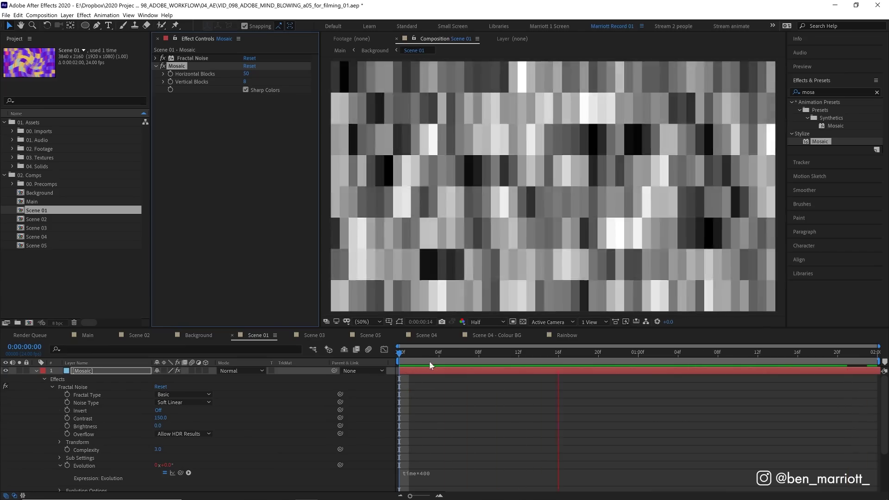
key(space)
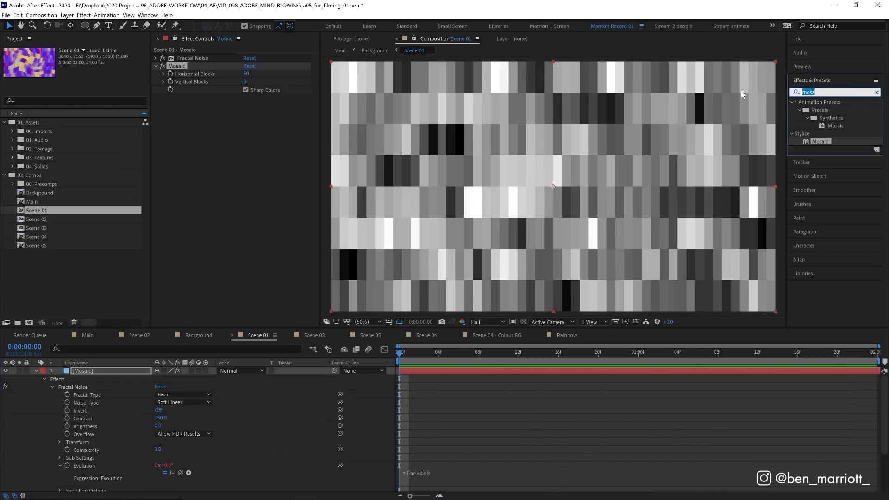
text(cc ton)
double_click(822, 110)
key(space)
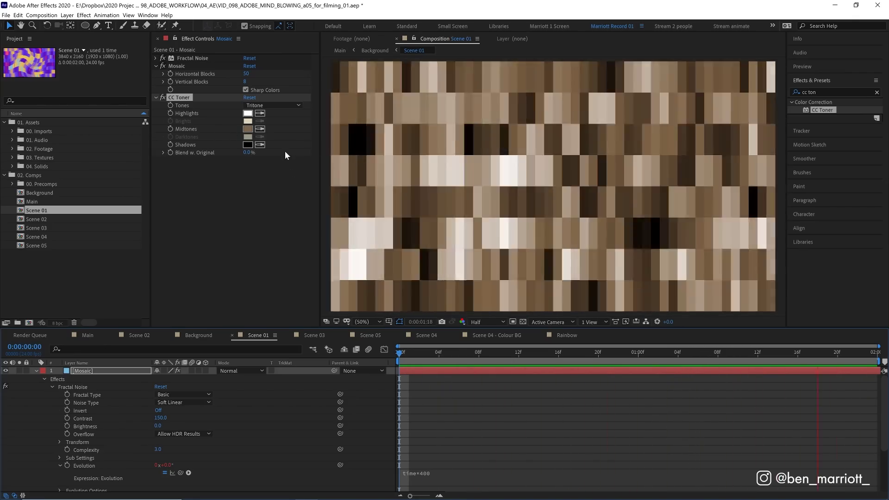
key(ctrl+v)
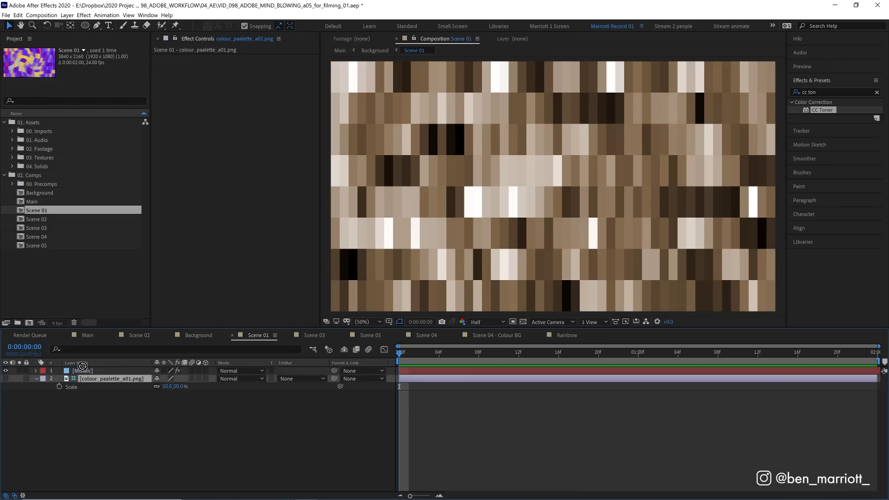
Step: Move the colour palette layer above Mosaic and set CC Toner Tones to Pentone
drag(82, 366, 76, 372)
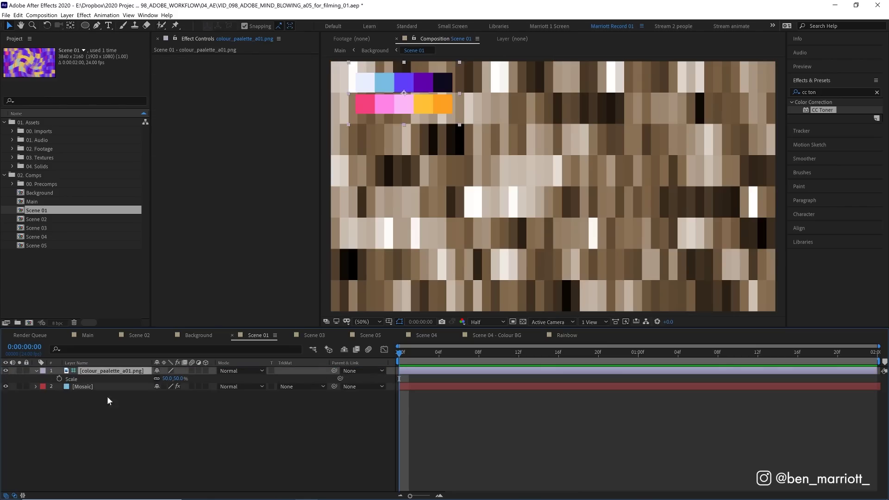
click(88, 387)
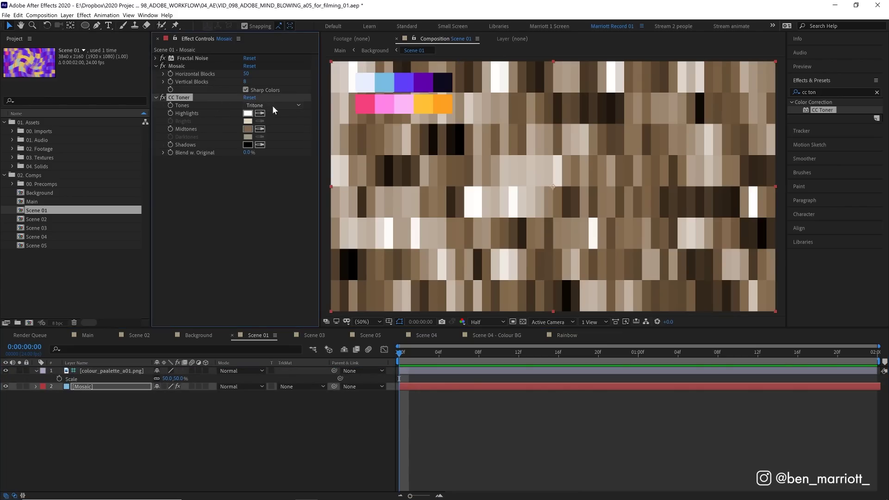
click(272, 105)
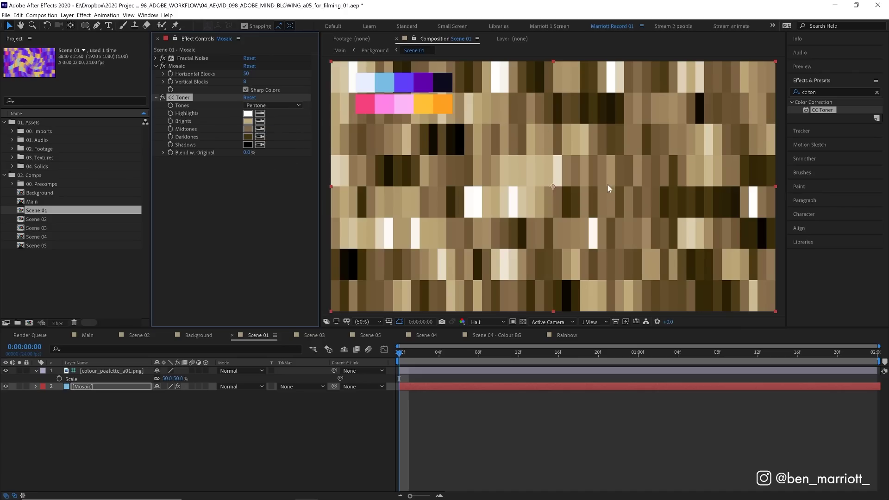
Step: Eyedrop yellow, blue, purple and pink palette swatches into the toner tones, then preview
click(260, 113)
click(385, 82)
click(260, 121)
click(423, 104)
click(260, 129)
click(404, 82)
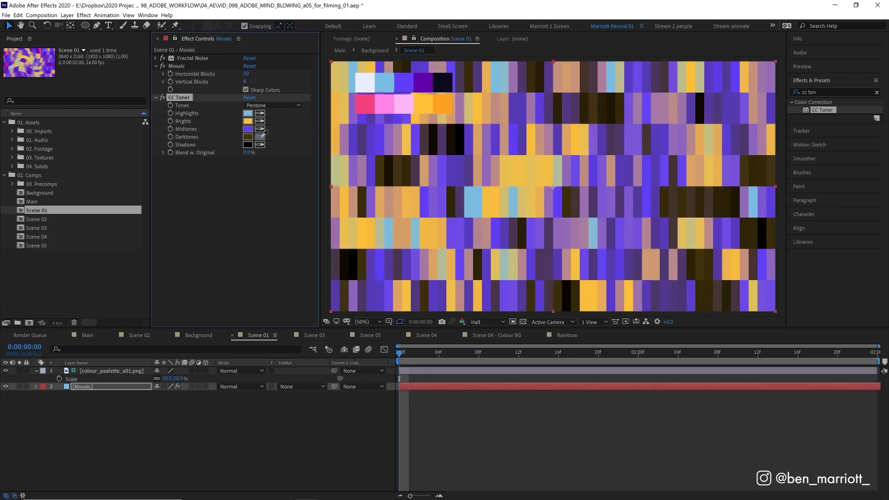
click(423, 82)
click(361, 103)
key(space)
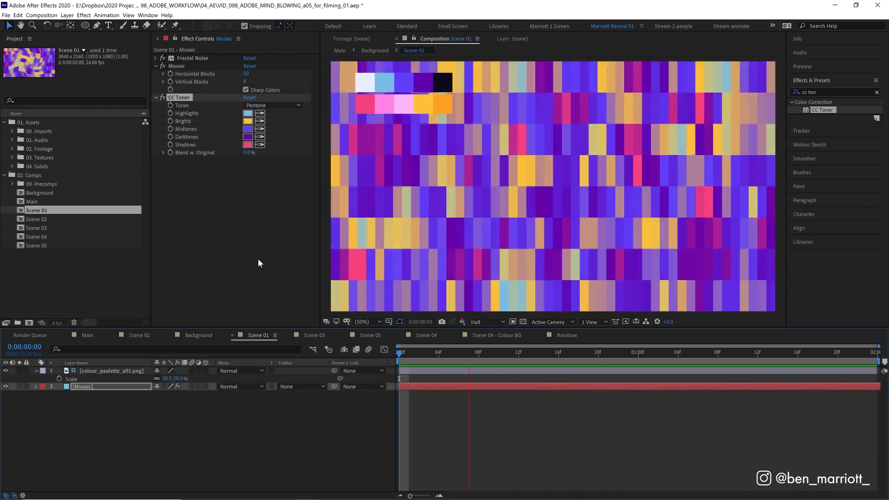
Step: Apply the Twirl effect to the Mosaic layer and increase its angle
double_click(810, 93)
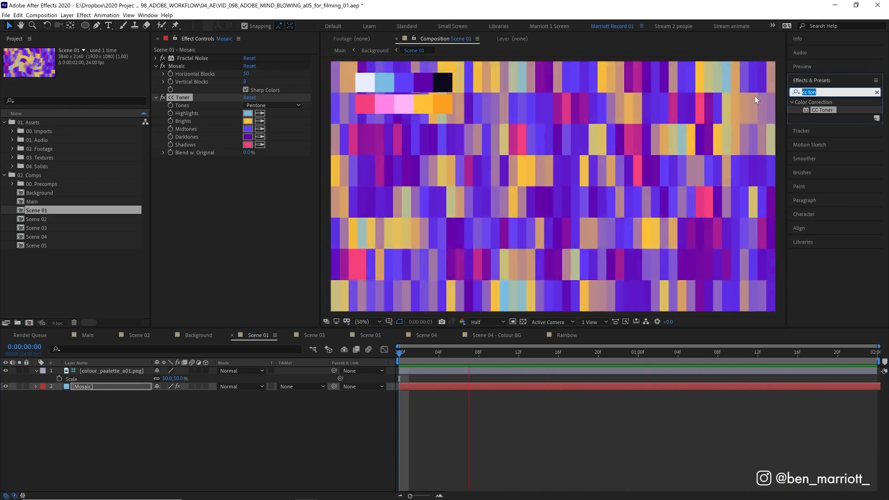
text(twirl)
drag(817, 180, 458, 241)
key(space)
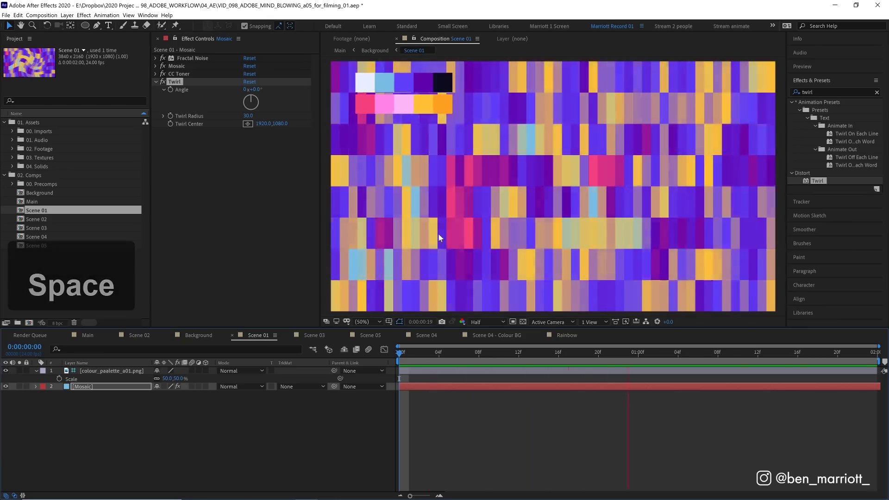
key(space)
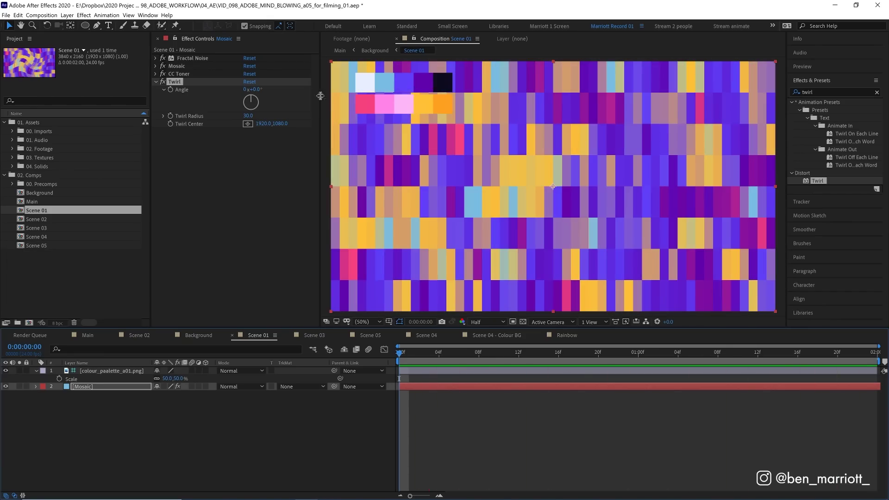
drag(254, 90, 209, 94)
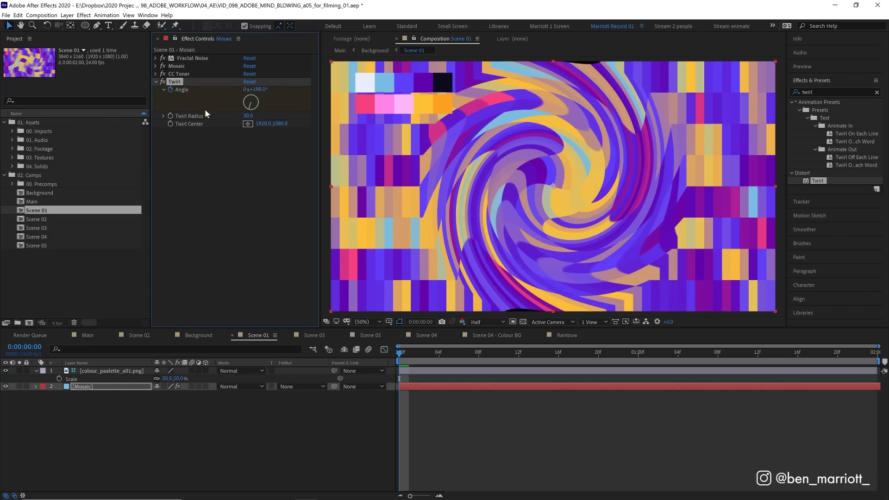
Step: Keyframe the Twirl Angle at 50°, preview, then set it to 250°
key(u)
click(168, 403)
text(50)
key(Return)
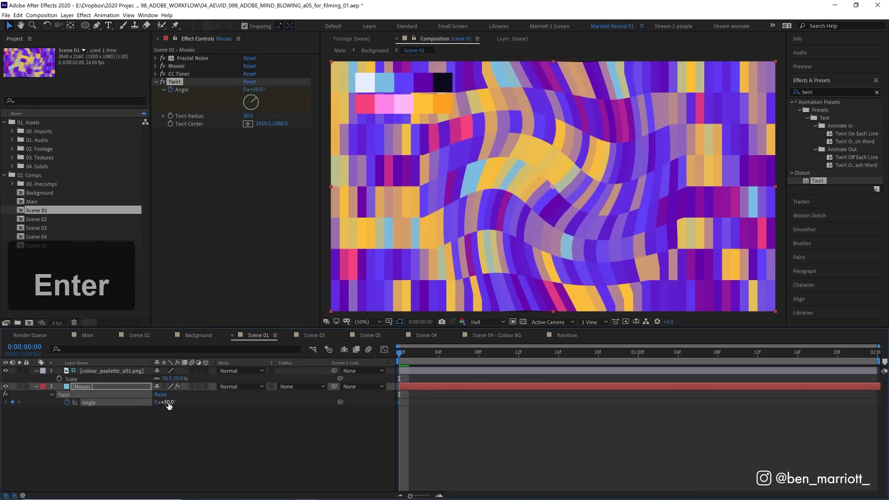
key(space)
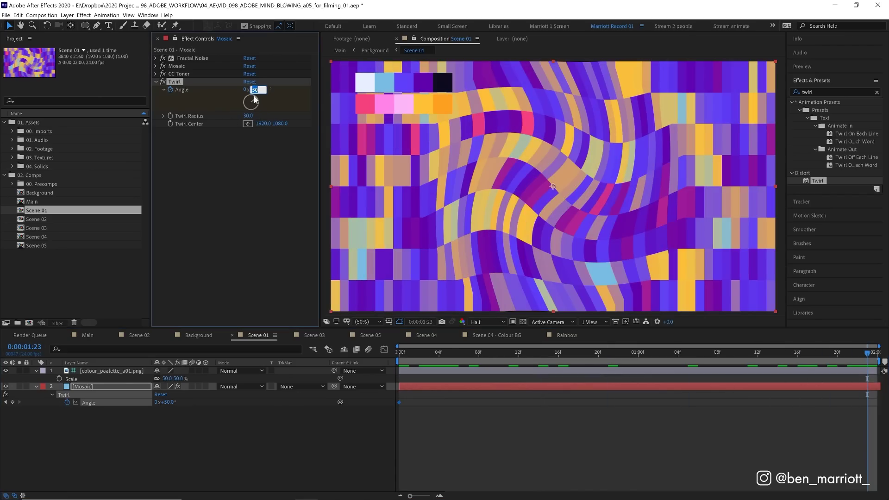
text(250)
key(Return)
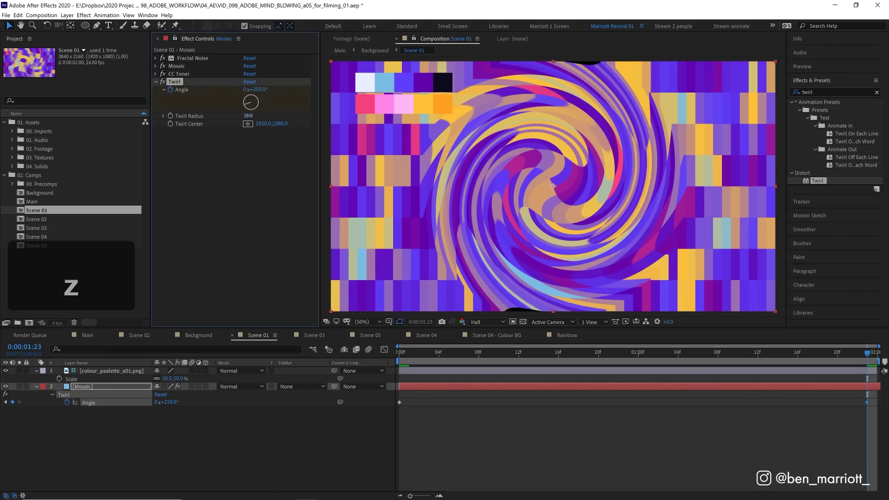
Step: Set the Twirl Radius to 38 and deselect the layer
mouse_move(246, 116)
mouse_down()
mouse_move(255, 116)
mouse_move(245, 115)
mouse_up()
text(38)
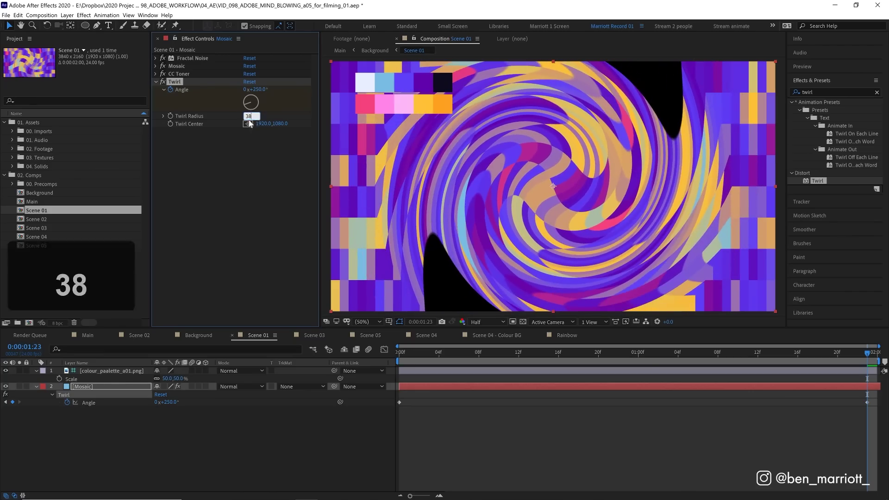
key(Return)
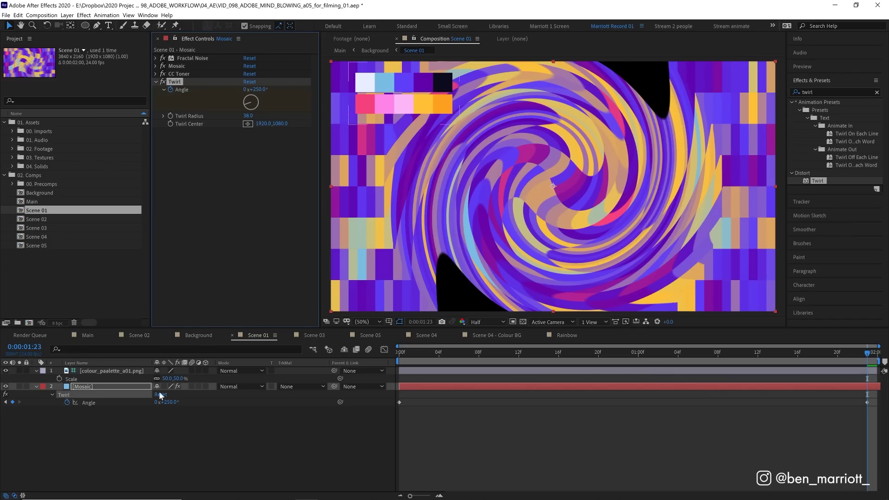
click(136, 422)
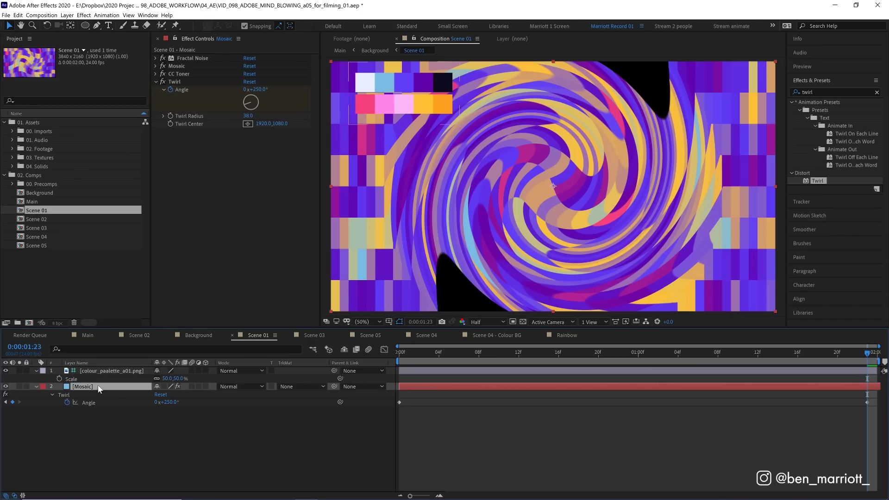
Step: Duplicate the Mosaic layer and delete the Twirl effect from the copy
key(ctrl+d)
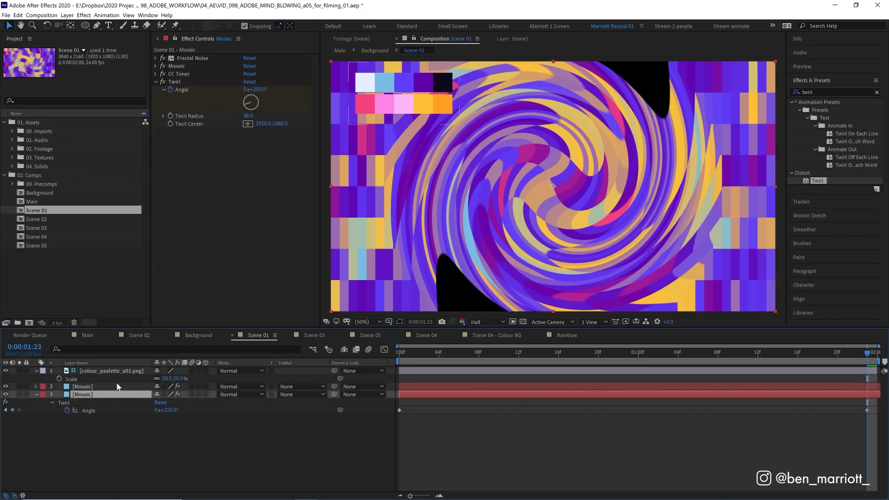
click(174, 81)
key(Delete)
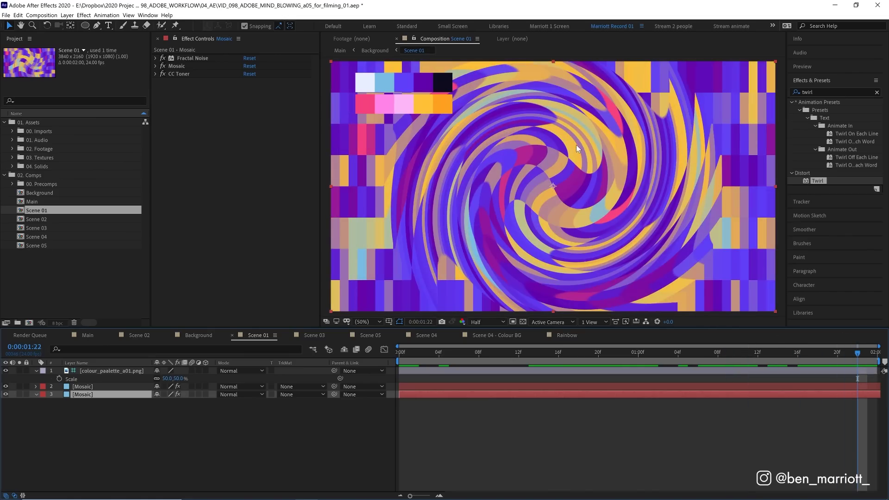
Step: In Background, keyframe Scene 01 Scale from 50% to 100% at two seconds, then preview
key(Tab)
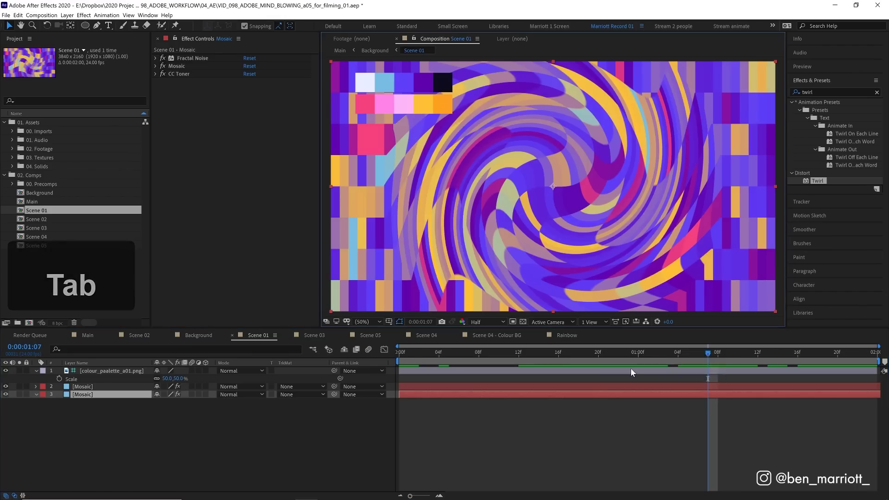
click(631, 368)
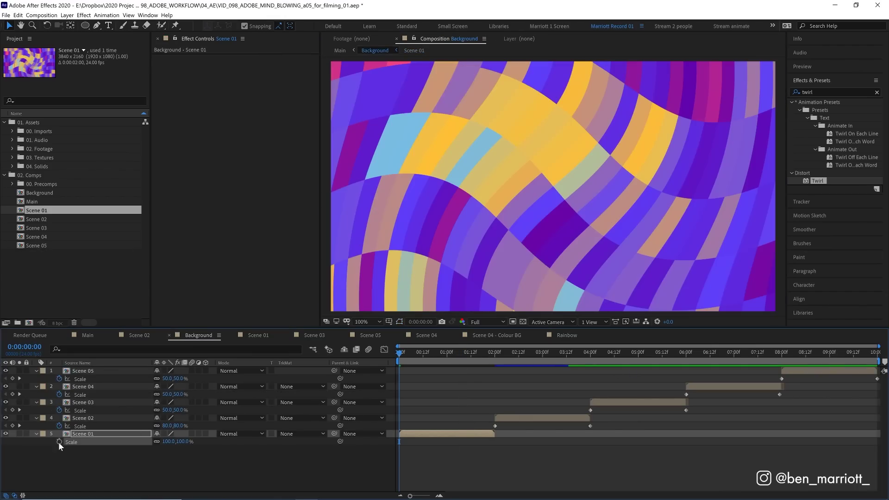
click(59, 443)
text(50)
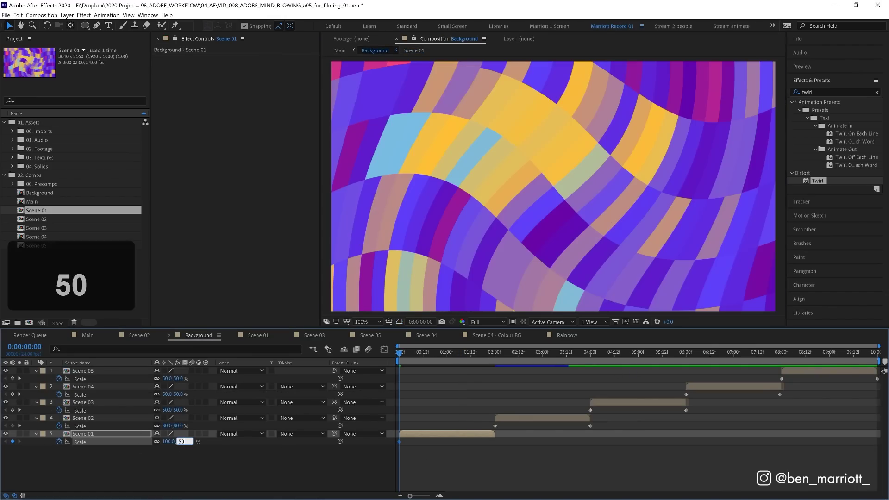
click(494, 354)
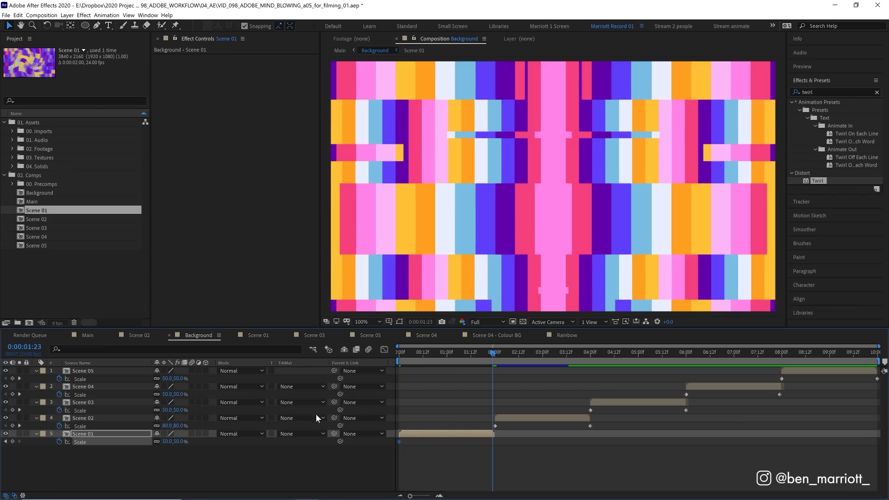
text(100)
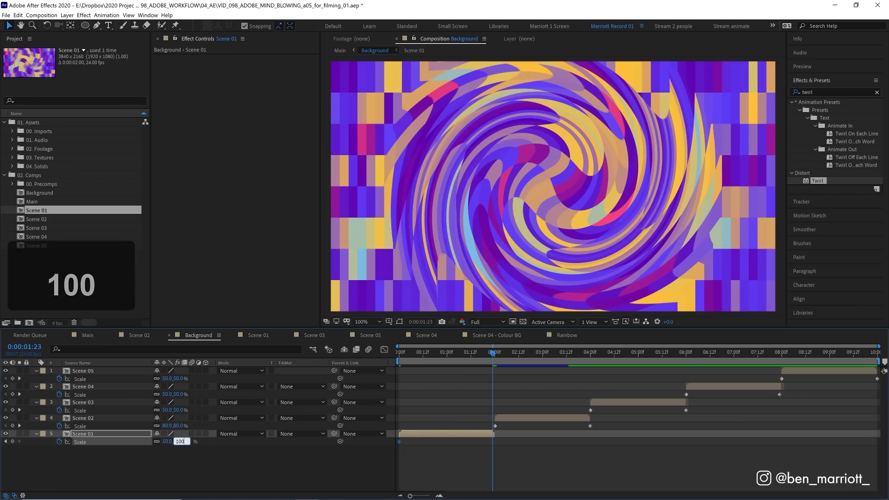
key(Return)
key(n)
key(space)
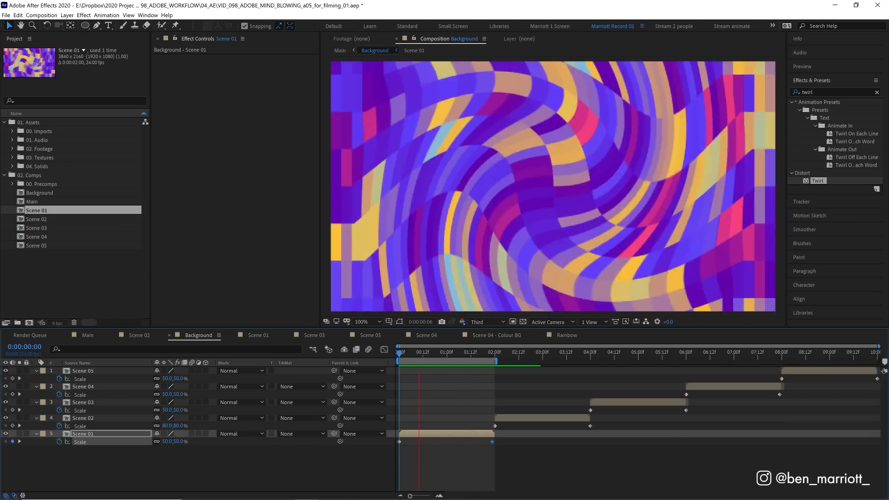
Step: Bring up the Main composition to see the pink-and-blue spiral background behind the sunglasses character
key(shift+Escape)
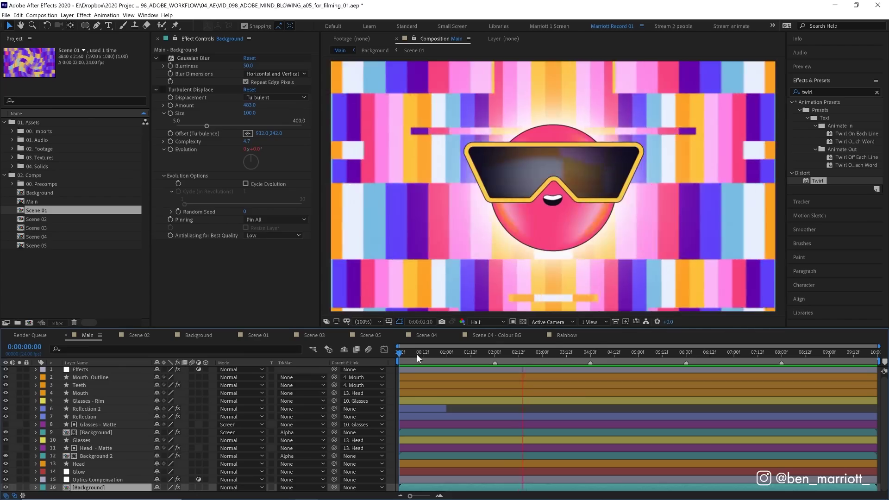